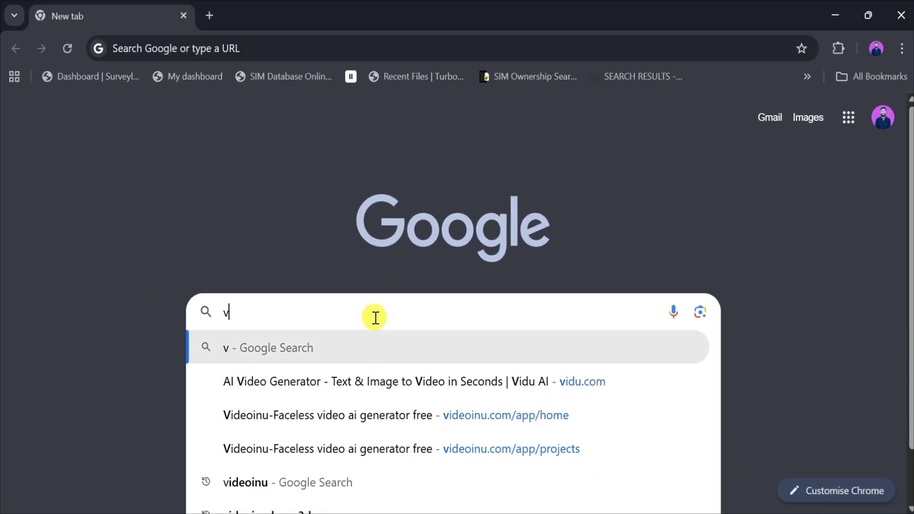
{"action": "type", "text": "ideoin"}
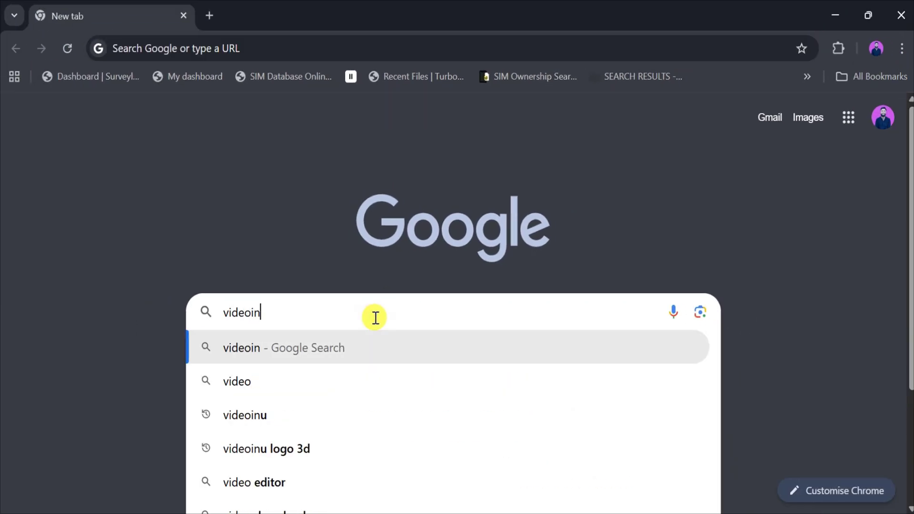
{"action": "type", "text": "u"}
Search Google for 'videoinu' and reach the videoinu.com homepage.
{"action": "key", "text": "Return"}
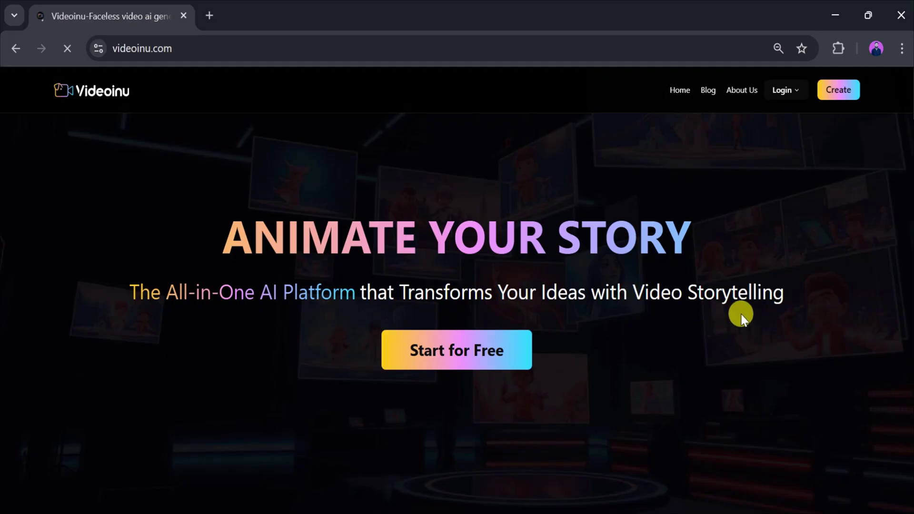
{"action": "scroll", "coordinate": [457, 285], "scroll_direction": "down", "scroll_amount": 5}
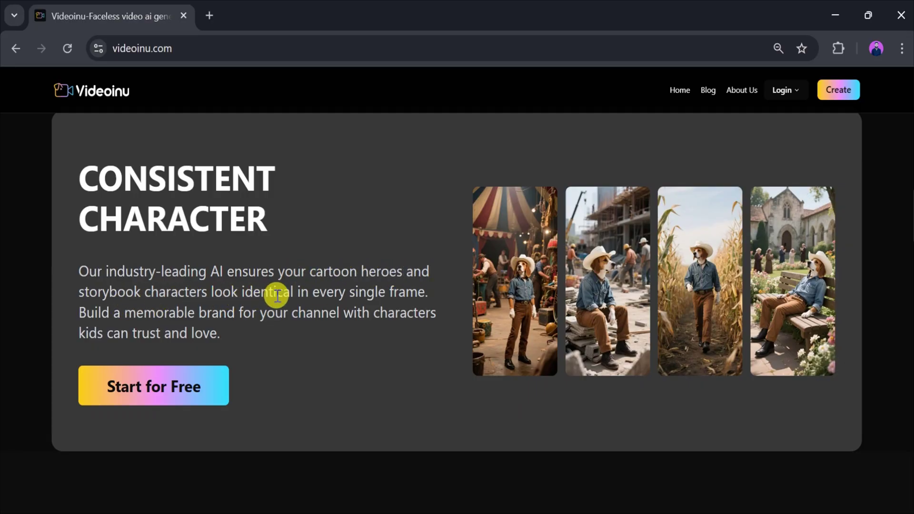
{"action": "scroll", "coordinate": [330, 291], "scroll_direction": "down", "scroll_amount": 4}
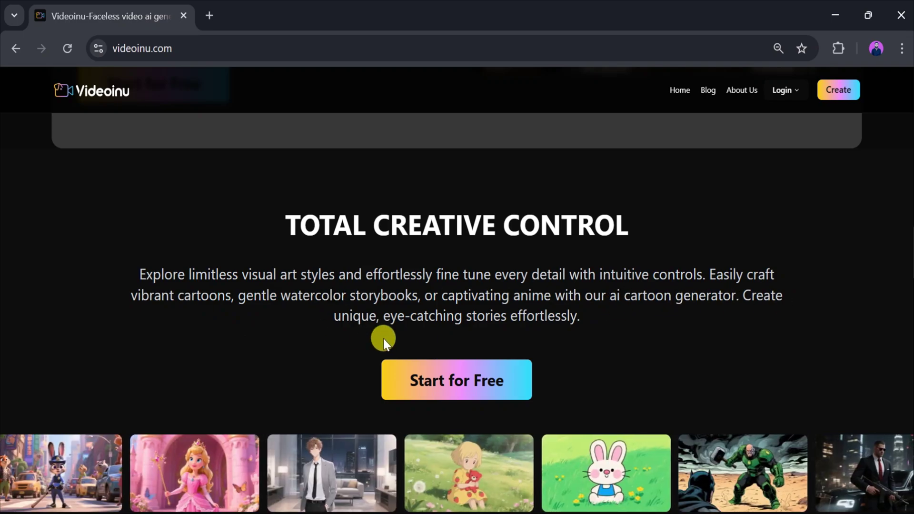
{"action": "scroll", "coordinate": [451, 336], "scroll_direction": "up", "scroll_amount": 4}
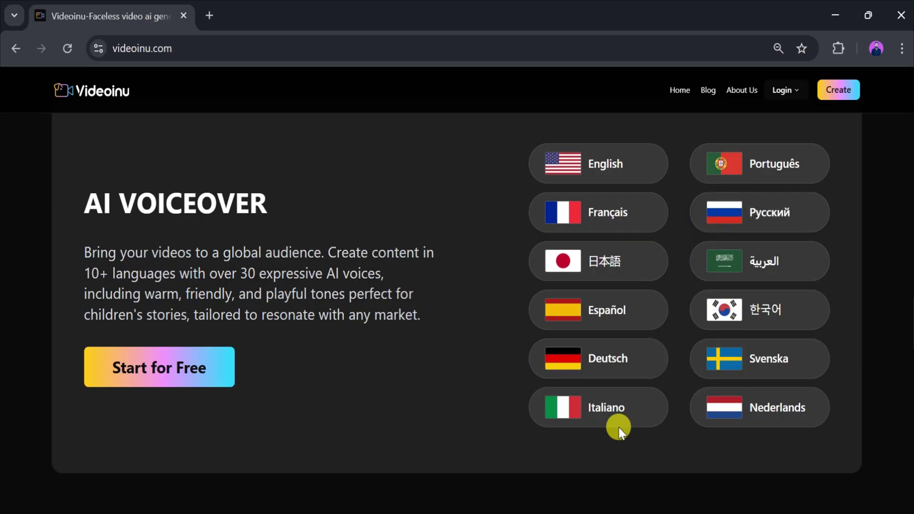
{"action": "scroll", "coordinate": [618, 431], "scroll_direction": "down", "scroll_amount": 5}
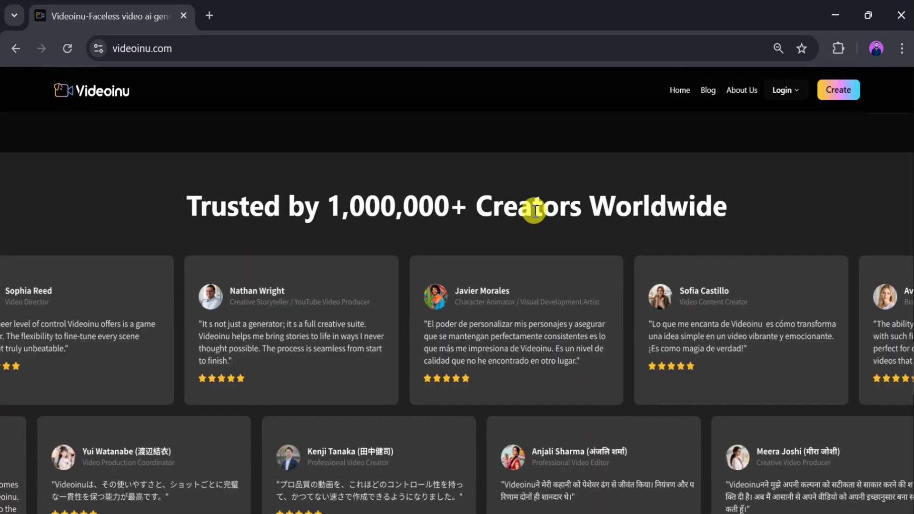
{"action": "scroll", "coordinate": [630, 208], "scroll_direction": "down", "scroll_amount": 3}
{"action": "scroll", "coordinate": [640, 210], "scroll_direction": "down", "scroll_amount": 2}
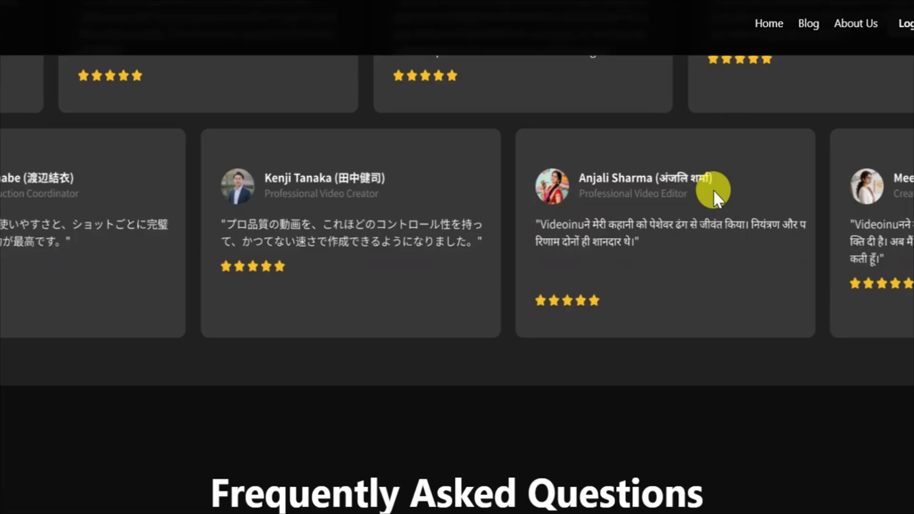
{"action": "scroll", "coordinate": [640, 210], "scroll_direction": "up", "scroll_amount": 3}
{"action": "scroll", "coordinate": [640, 209], "scroll_direction": "up", "scroll_amount": 5}
{"action": "scroll", "coordinate": [640, 209], "scroll_direction": "up", "scroll_amount": 5}
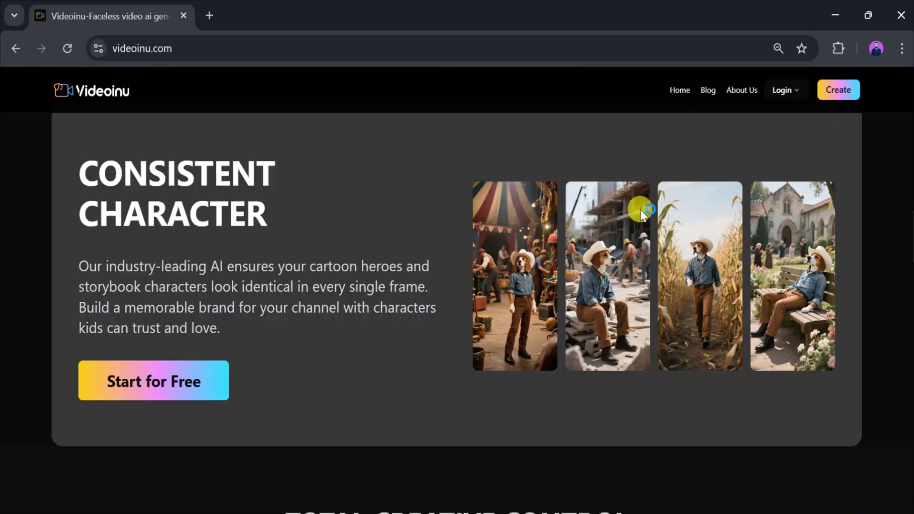
{"action": "scroll", "coordinate": [640, 209], "scroll_direction": "up", "scroll_amount": 5}
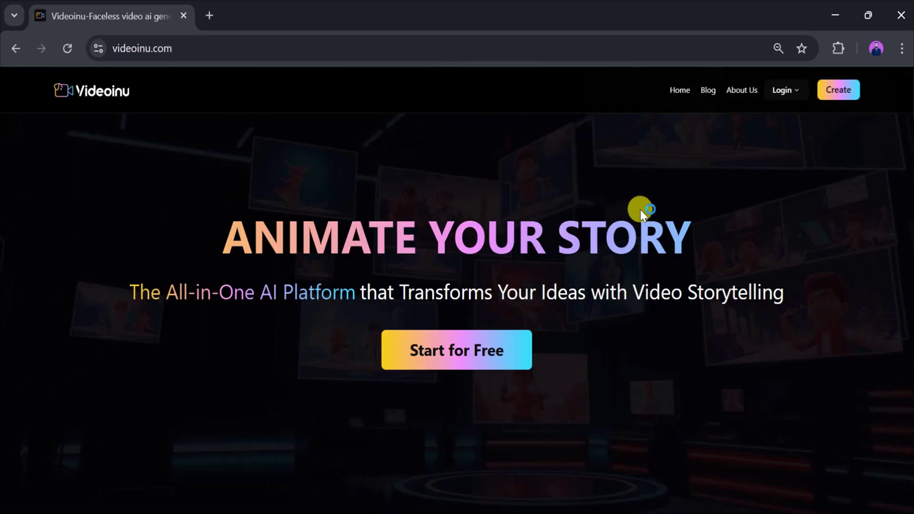
Start Videoinu for free and open the AI Character Generator's Create Character form.
{"action": "left_click", "coordinate": [437, 360]}
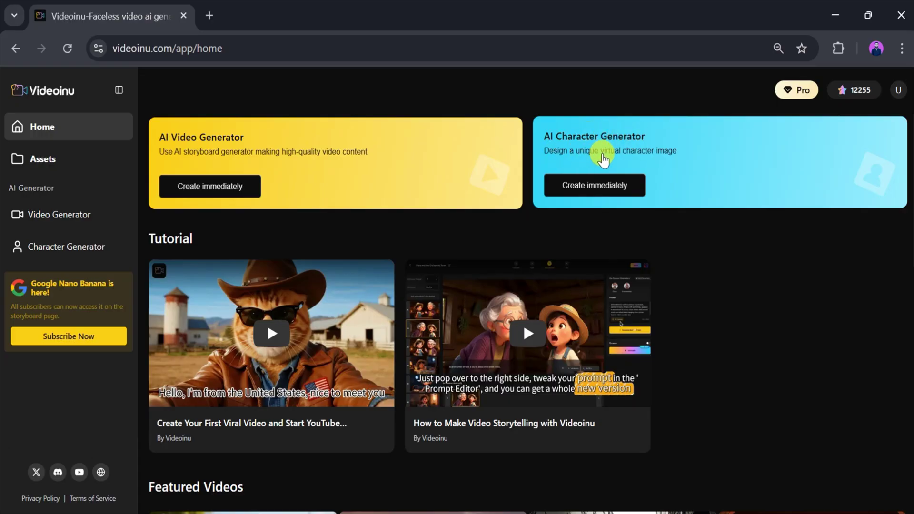
{"action": "scroll", "coordinate": [280, 250], "scroll_direction": "down", "scroll_amount": 5}
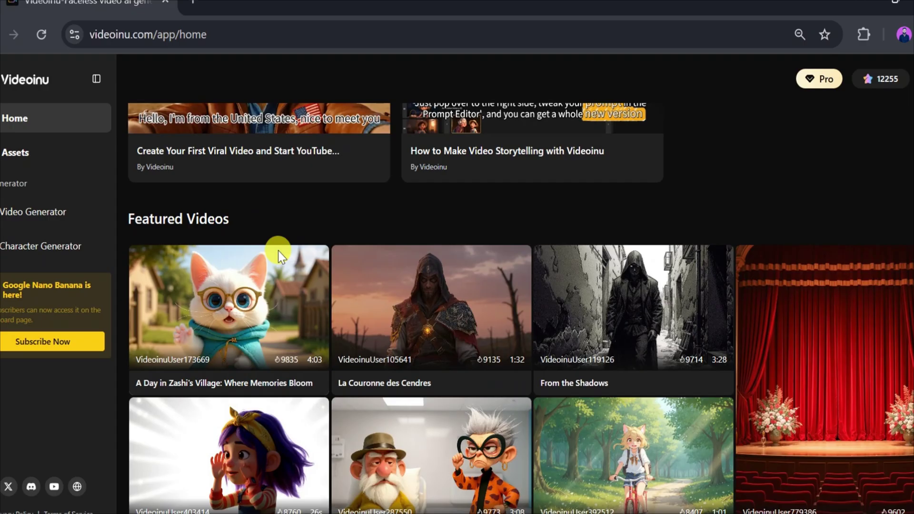
{"action": "scroll", "coordinate": [312, 336], "scroll_direction": "up", "scroll_amount": 4}
{"action": "scroll", "coordinate": [312, 335], "scroll_direction": "up", "scroll_amount": 2}
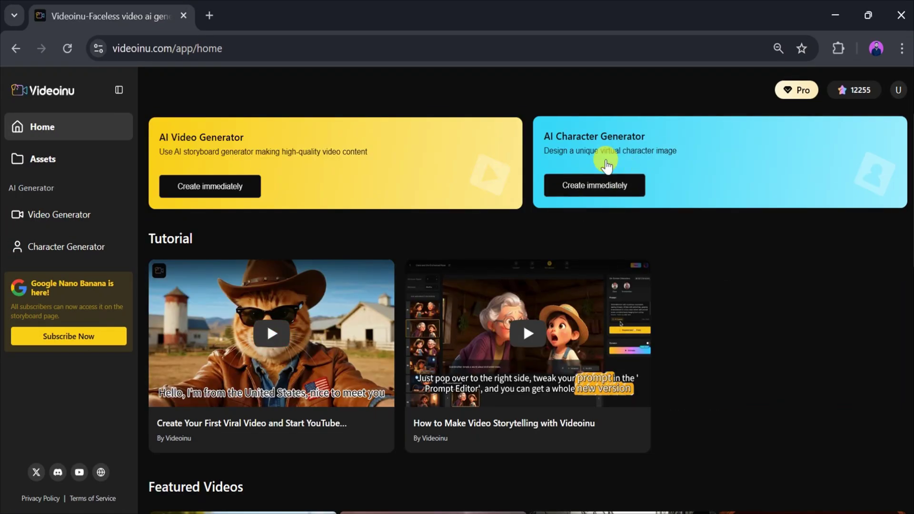
{"action": "left_click", "coordinate": [592, 149]}
Inspect the Gender, Category and Age choices, keep youth, and return to the dashboard.
{"action": "left_click", "coordinate": [157, 134]}
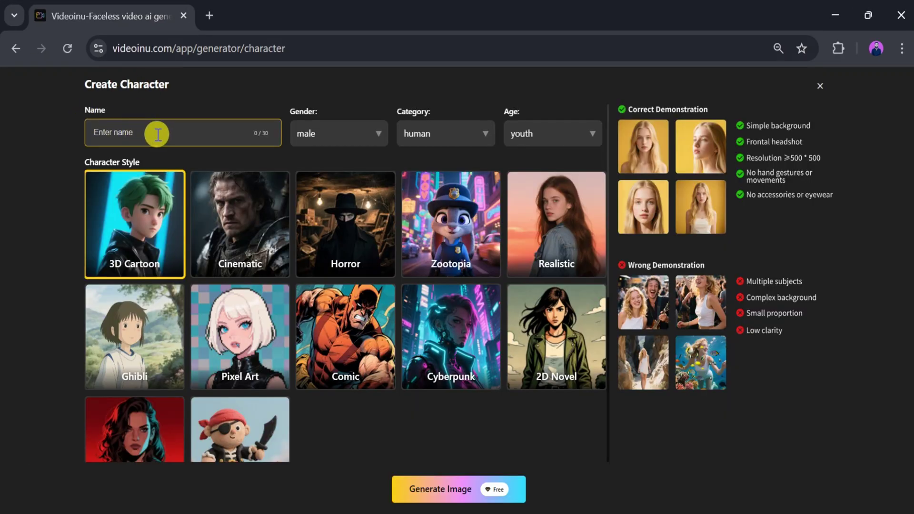
{"action": "left_click", "coordinate": [346, 135]}
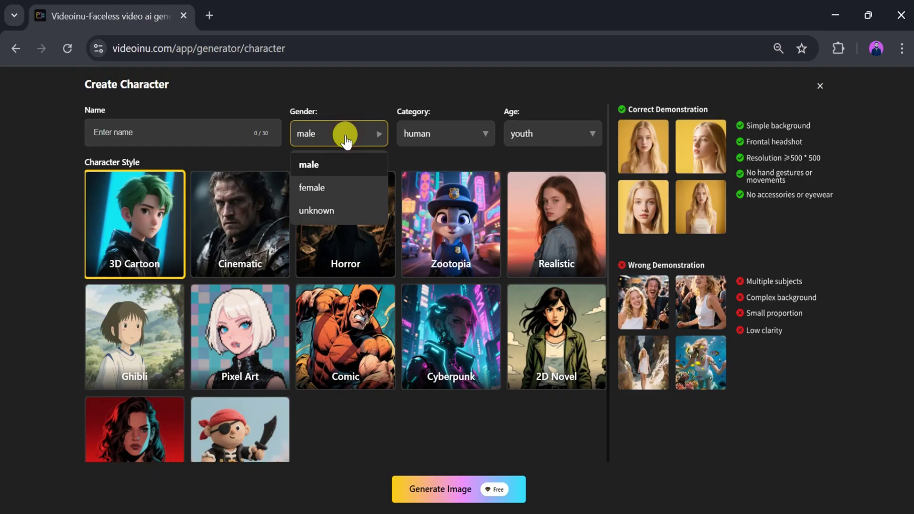
{"action": "left_click", "coordinate": [441, 135]}
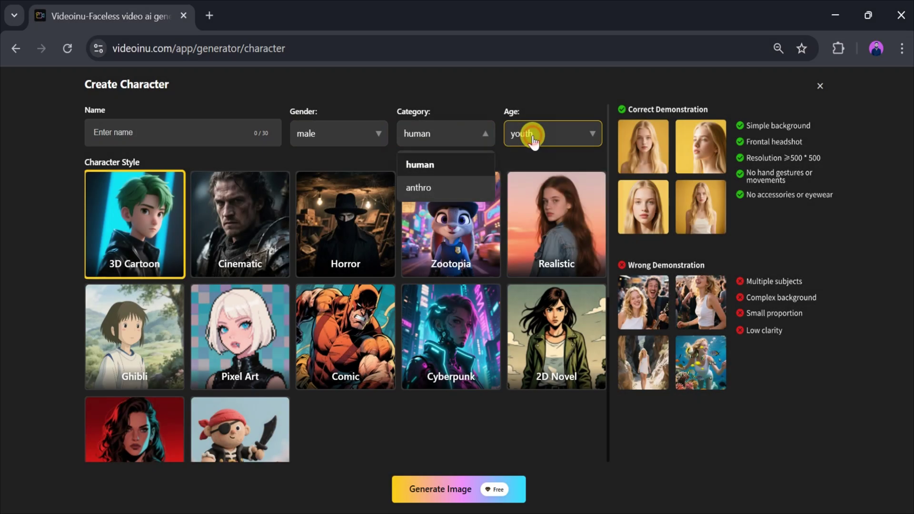
{"action": "left_click", "coordinate": [534, 135]}
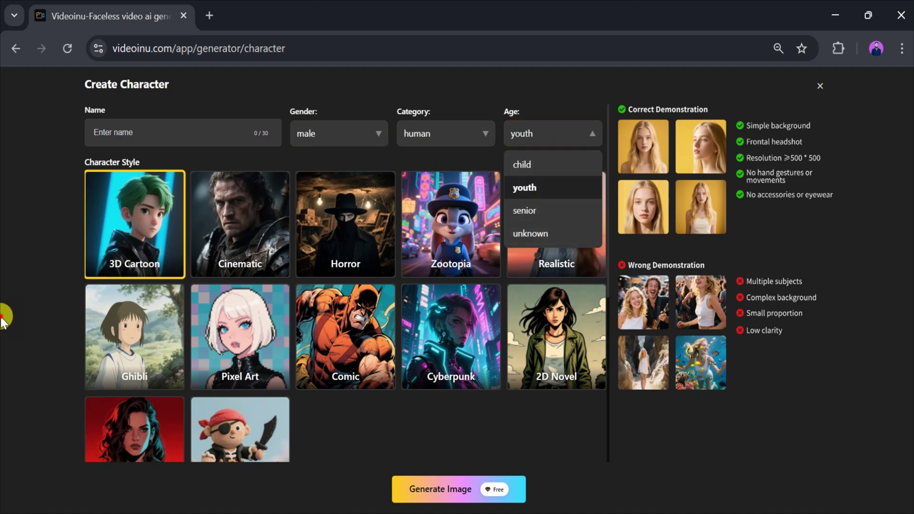
{"action": "left_click", "coordinate": [93, 198]}
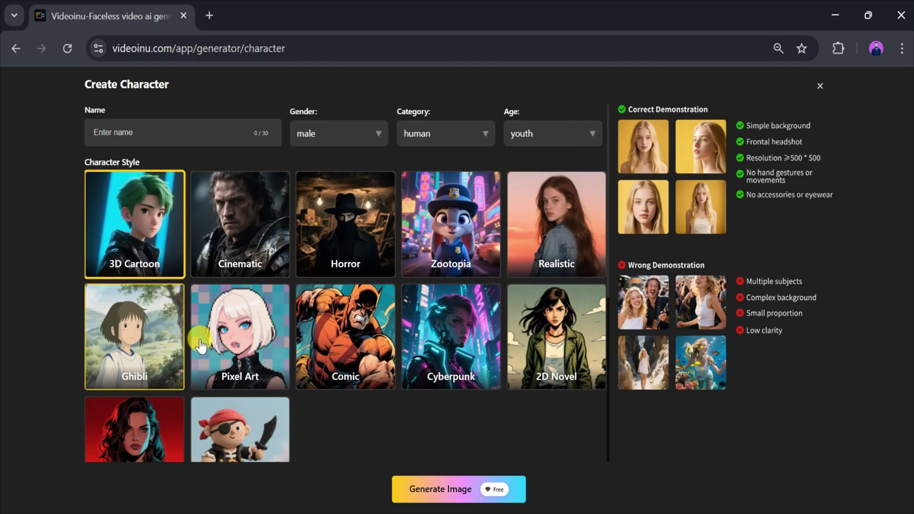
{"action": "scroll", "coordinate": [366, 329], "scroll_direction": "down", "scroll_amount": 4}
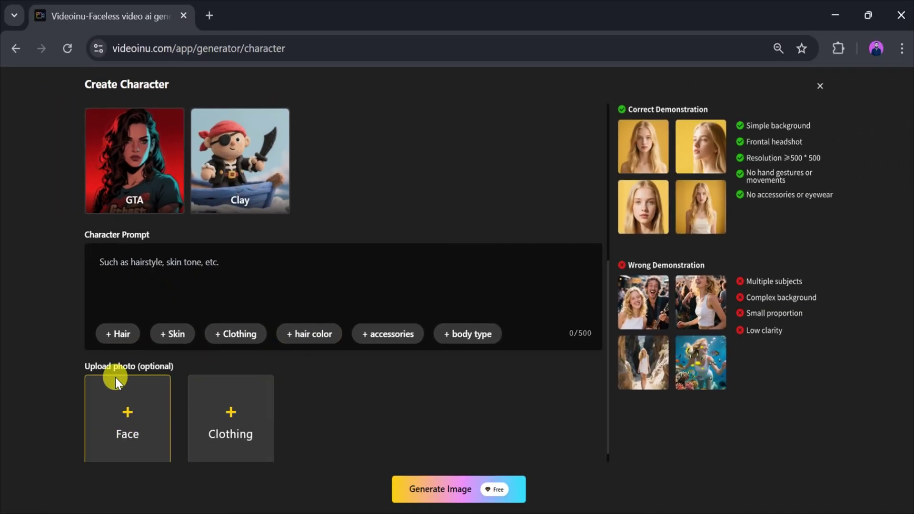
{"action": "scroll", "coordinate": [129, 379], "scroll_direction": "down", "scroll_amount": 1}
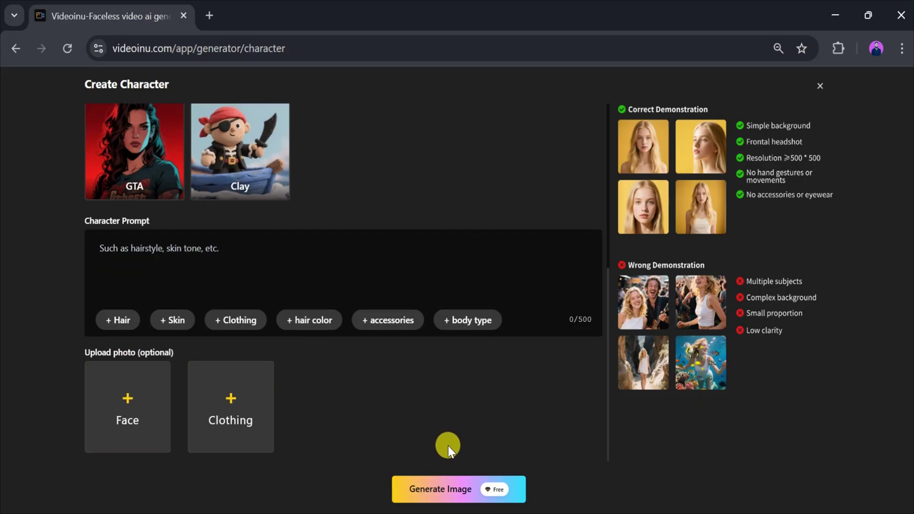
{"action": "key", "text": "alt+Left"}
Start an English 3D Cartoon video project with the cat-and-dog Basic Script prompt pasted.
{"action": "left_click", "coordinate": [202, 158]}
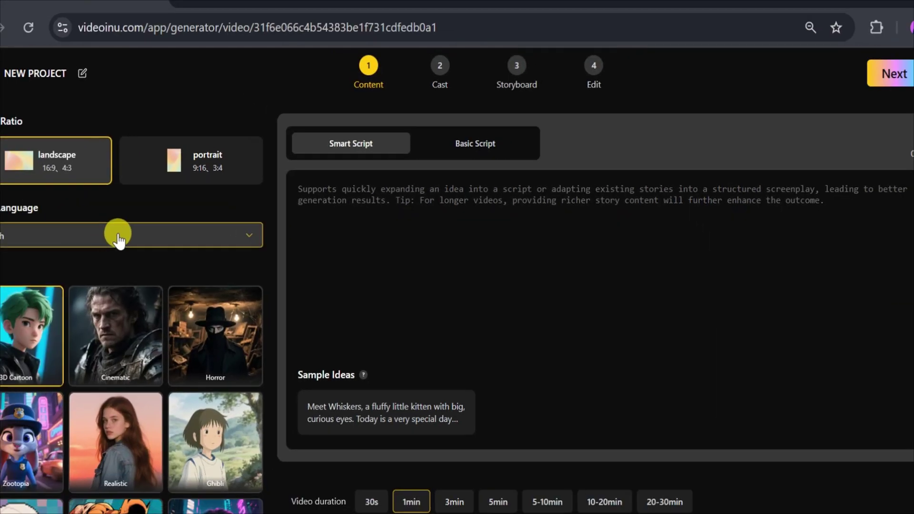
{"action": "left_click", "coordinate": [147, 237]}
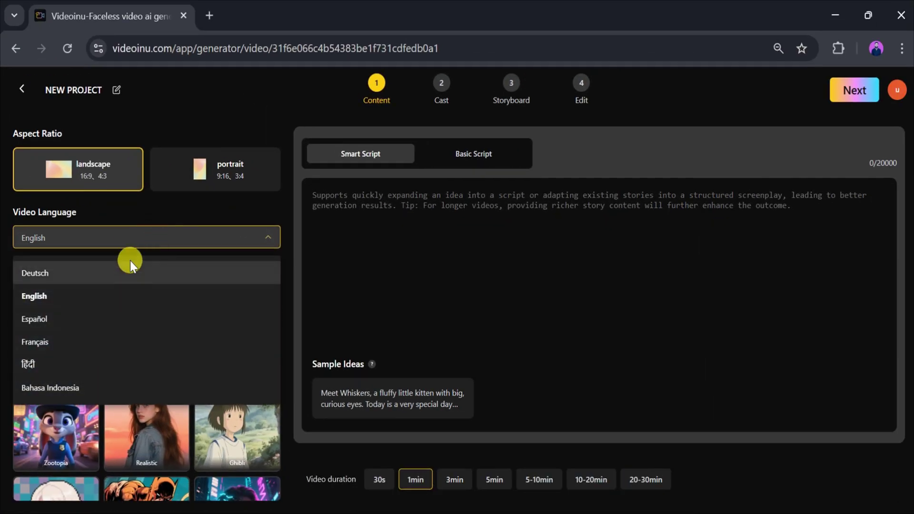
{"action": "left_click", "coordinate": [128, 295]}
{"action": "scroll", "coordinate": [167, 296], "scroll_direction": "down", "scroll_amount": 1}
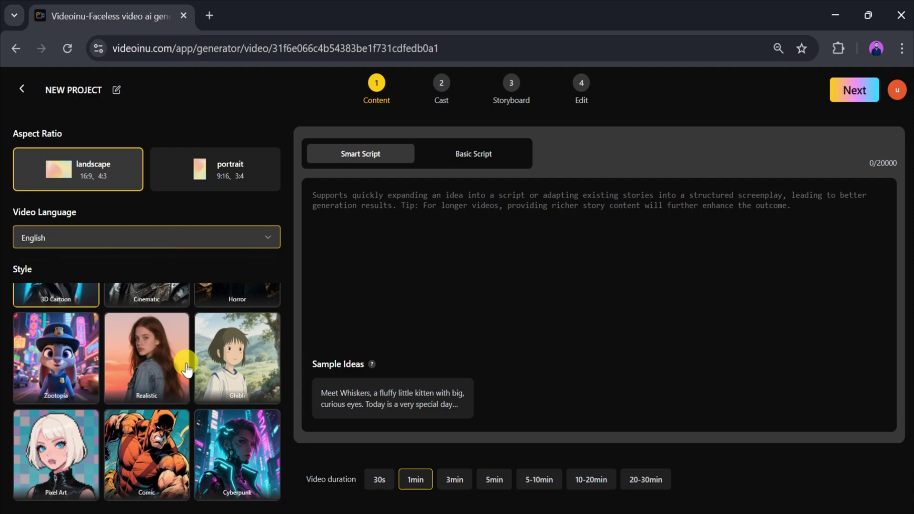
{"action": "scroll", "coordinate": [214, 343], "scroll_direction": "down", "scroll_amount": 2}
{"action": "scroll", "coordinate": [230, 364], "scroll_direction": "up", "scroll_amount": 3}
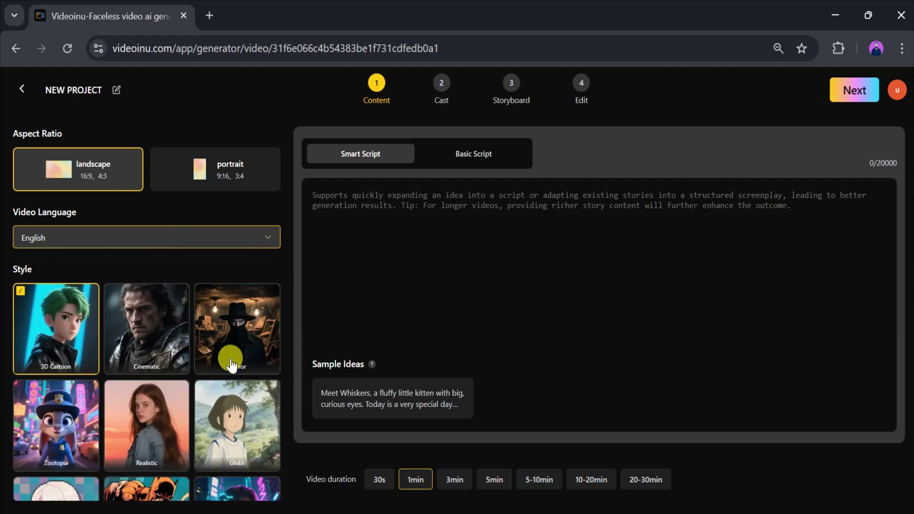
{"action": "scroll", "coordinate": [71, 318], "scroll_direction": "down", "scroll_amount": 1}
{"action": "scroll", "coordinate": [71, 317], "scroll_direction": "down", "scroll_amount": 1}
{"action": "scroll", "coordinate": [69, 325], "scroll_direction": "up", "scroll_amount": 2}
{"action": "left_click", "coordinate": [69, 325]}
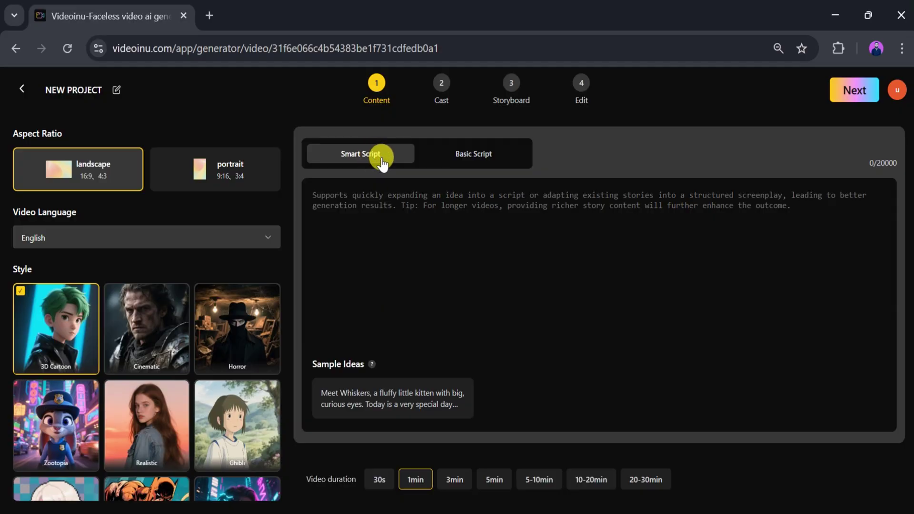
{"action": "left_click", "coordinate": [464, 154]}
{"action": "type", "text": "A cartoon cat and dog dressed like humans, going shopping, cooking, or dancing. Comedy, exaggerated reactions, colorful style."}
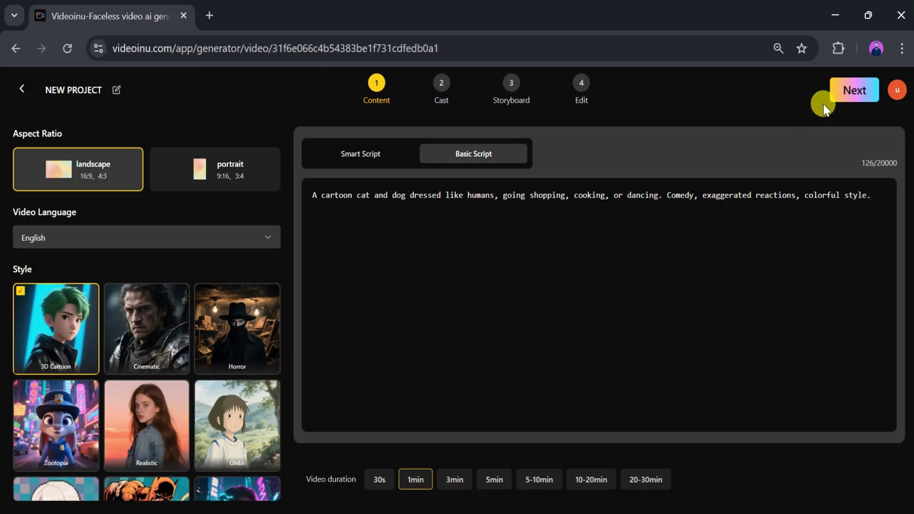
{"action": "left_click", "coordinate": [843, 95]}
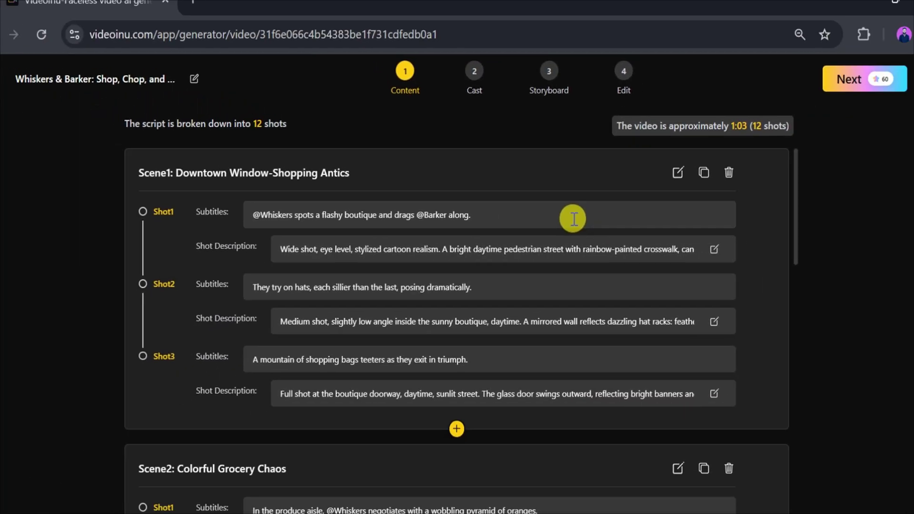
{"action": "scroll", "coordinate": [396, 187], "scroll_direction": "down", "scroll_amount": 1}
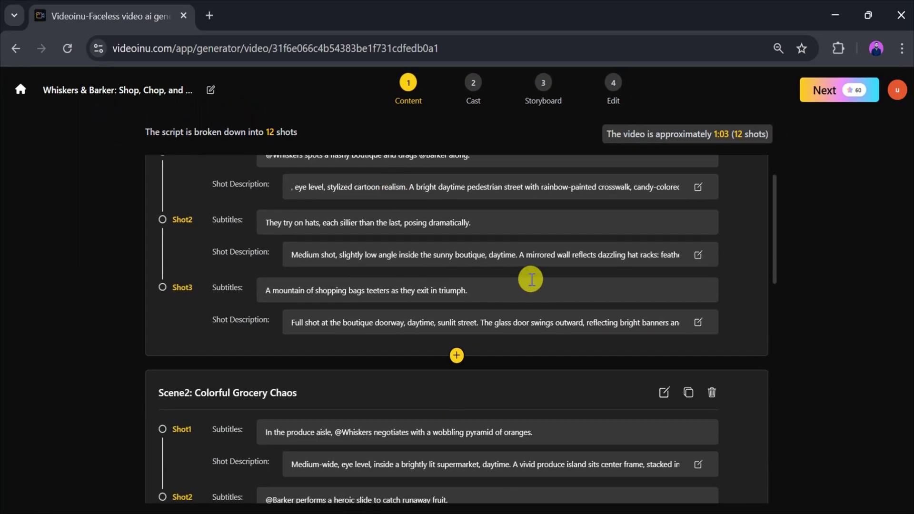
{"action": "scroll", "coordinate": [530, 275], "scroll_direction": "up", "scroll_amount": 1}
{"action": "left_click", "coordinate": [490, 213]}
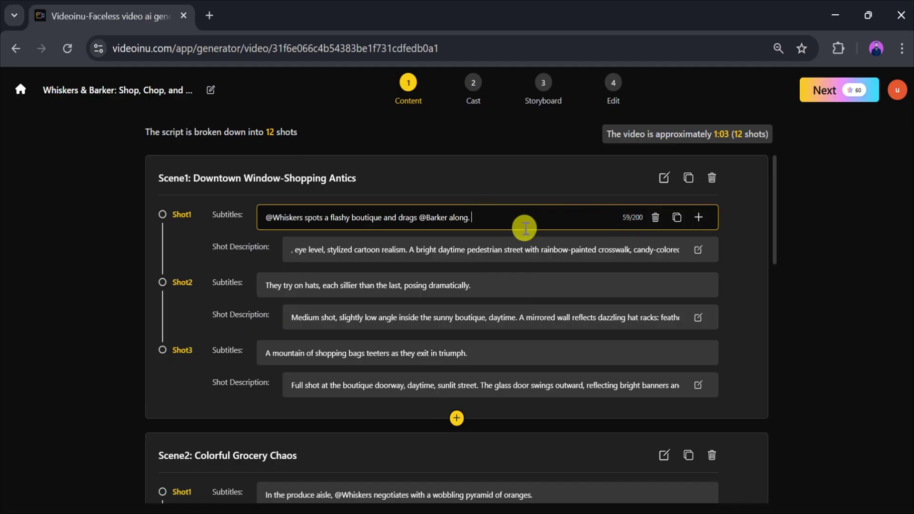
{"action": "left_click", "coordinate": [664, 180]}
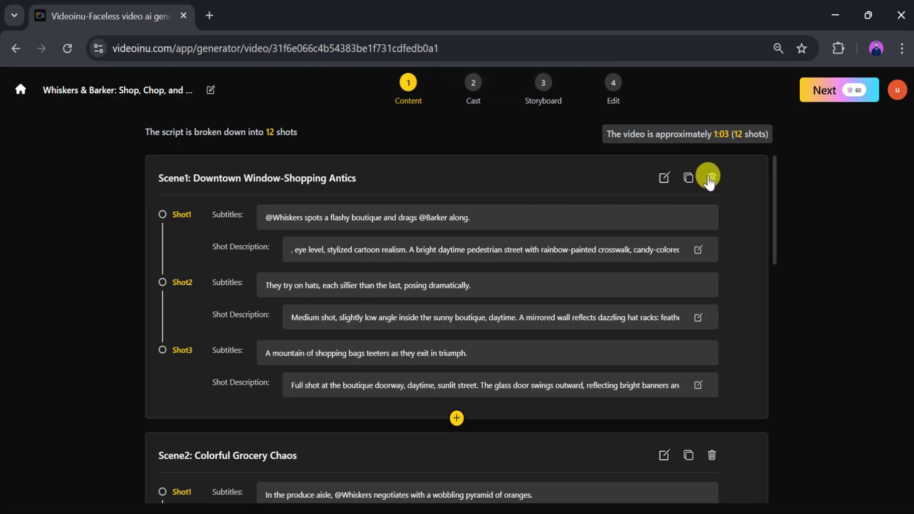
{"action": "scroll", "coordinate": [735, 321], "scroll_direction": "down", "scroll_amount": 3}
{"action": "scroll", "coordinate": [737, 321], "scroll_direction": "down", "scroll_amount": 1}
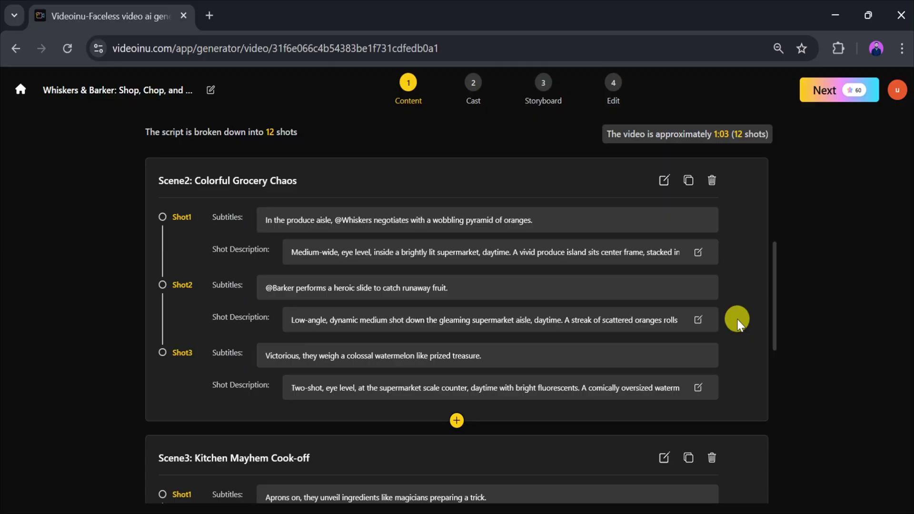
{"action": "scroll", "coordinate": [737, 321], "scroll_direction": "down", "scroll_amount": 2}
{"action": "scroll", "coordinate": [736, 321], "scroll_direction": "down", "scroll_amount": 2}
{"action": "scroll", "coordinate": [737, 321], "scroll_direction": "down", "scroll_amount": 2}
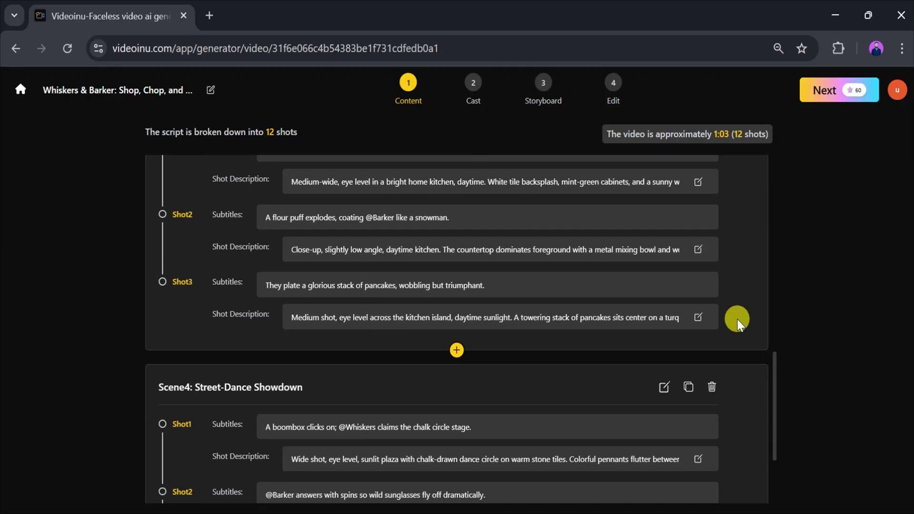
{"action": "scroll", "coordinate": [737, 321], "scroll_direction": "down", "scroll_amount": 1}
{"action": "scroll", "coordinate": [737, 322], "scroll_direction": "up", "scroll_amount": 10}
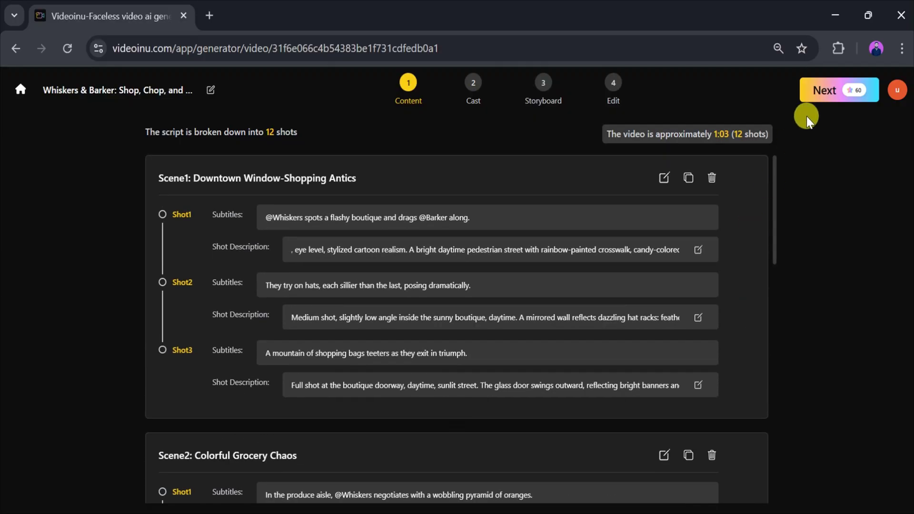
Auto-cast the Whiskers and Barker character images, then advance to storyboard generation.
{"action": "left_click", "coordinate": [827, 91]}
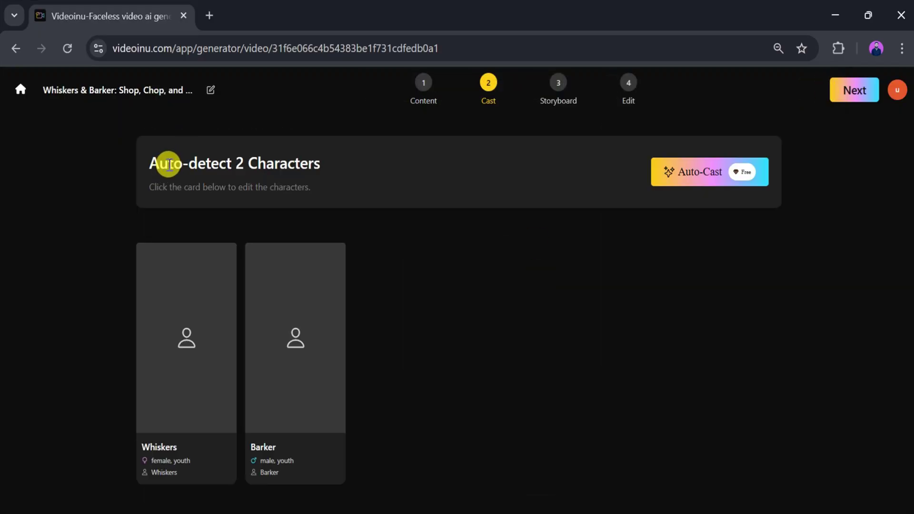
{"action": "mouse_move", "coordinate": [187, 337]}
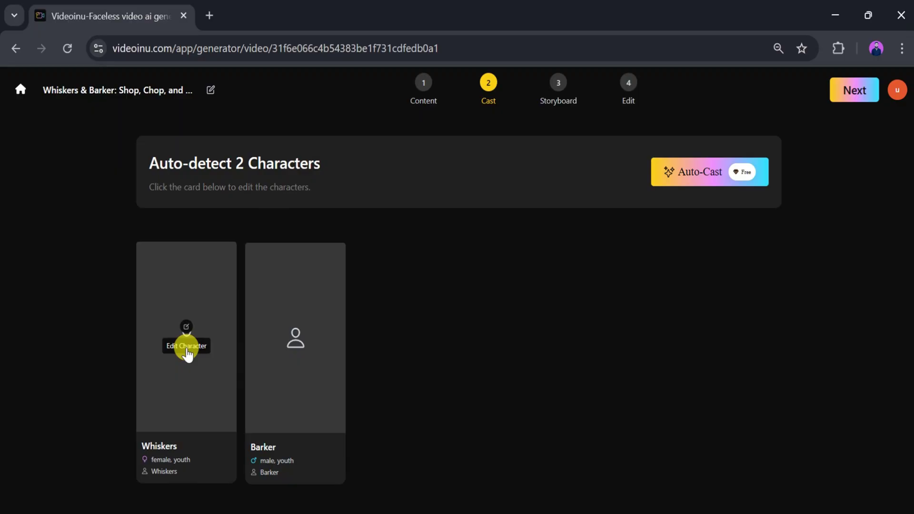
{"action": "left_click", "coordinate": [690, 171]}
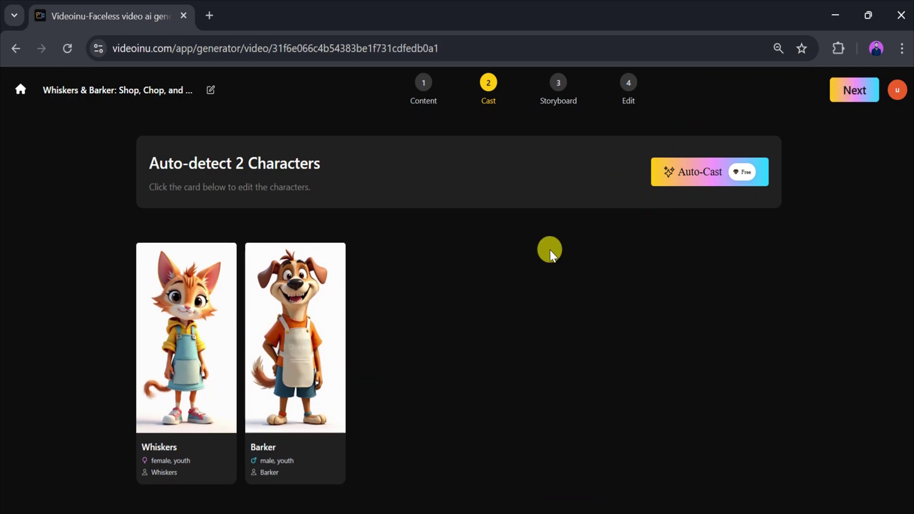
{"action": "left_click", "coordinate": [848, 98]}
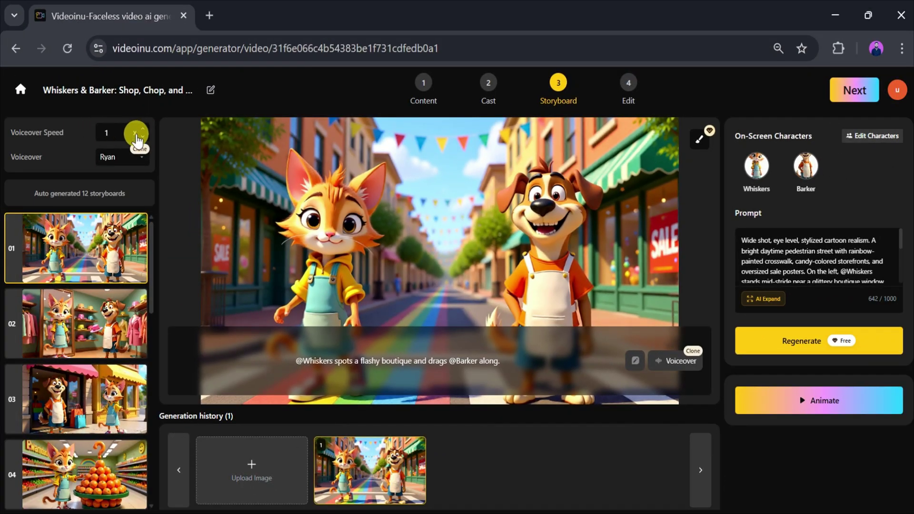
Preview the Ava(girl) voice and select it as the storyboard voiceover.
{"action": "left_click", "coordinate": [142, 162]}
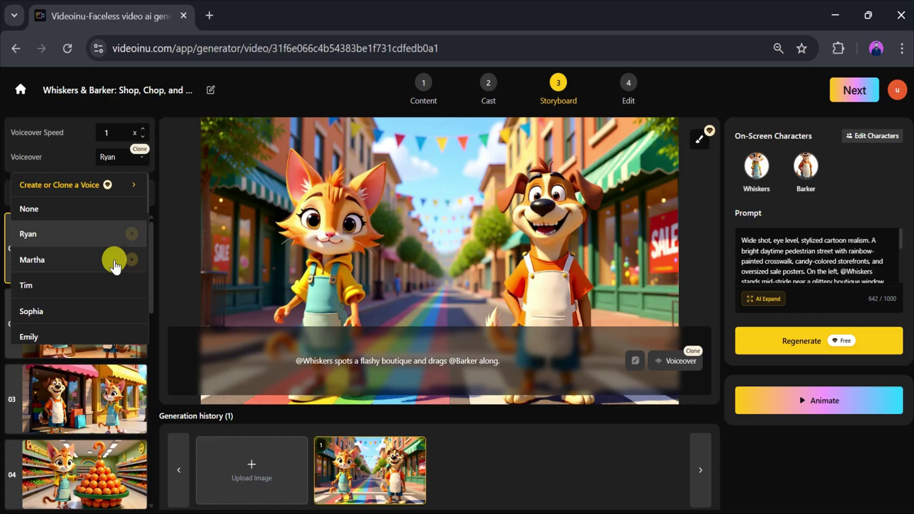
{"action": "scroll", "coordinate": [112, 259], "scroll_direction": "down", "scroll_amount": 3}
{"action": "scroll", "coordinate": [107, 260], "scroll_direction": "down", "scroll_amount": 3}
{"action": "scroll", "coordinate": [112, 262], "scroll_direction": "down", "scroll_amount": 3}
{"action": "scroll", "coordinate": [116, 260], "scroll_direction": "up", "scroll_amount": 3}
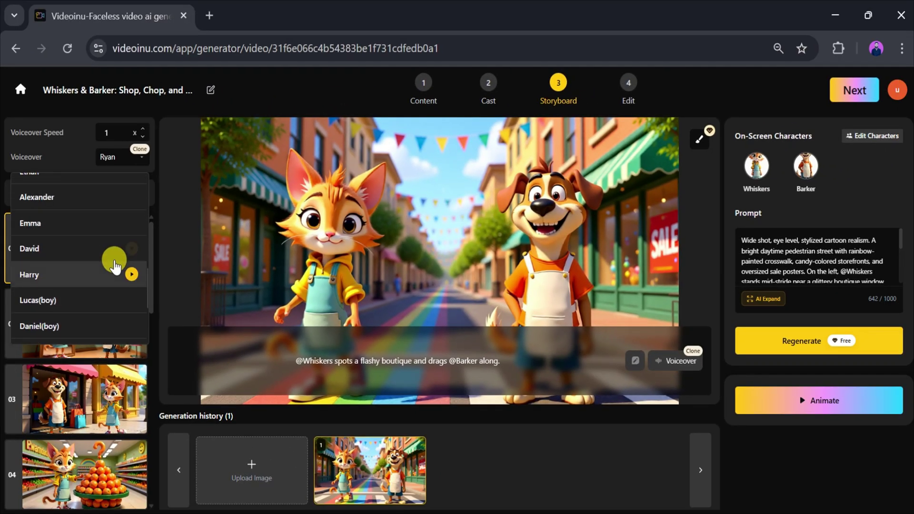
{"action": "scroll", "coordinate": [112, 261], "scroll_direction": "down", "scroll_amount": 3}
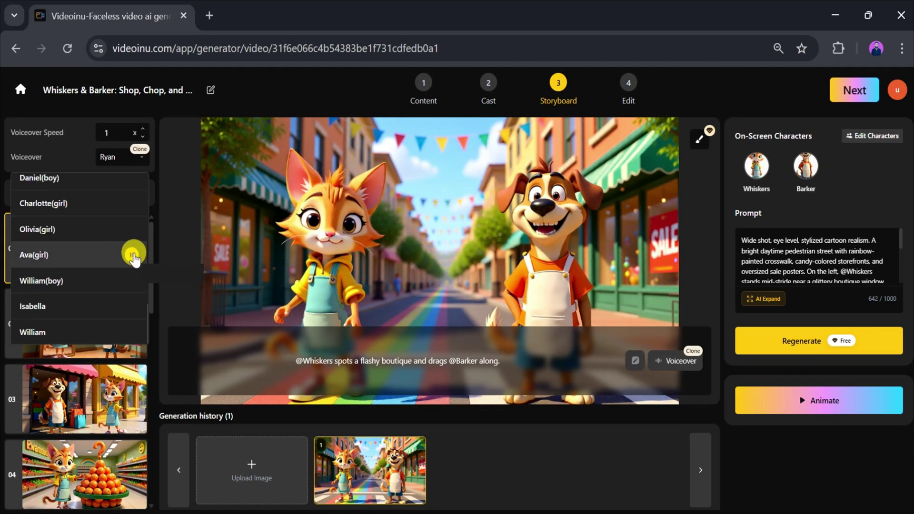
{"action": "left_click", "coordinate": [134, 256]}
{"action": "key", "text": "XF86AudioRaiseVolume"}
{"action": "left_click", "coordinate": [107, 254]}
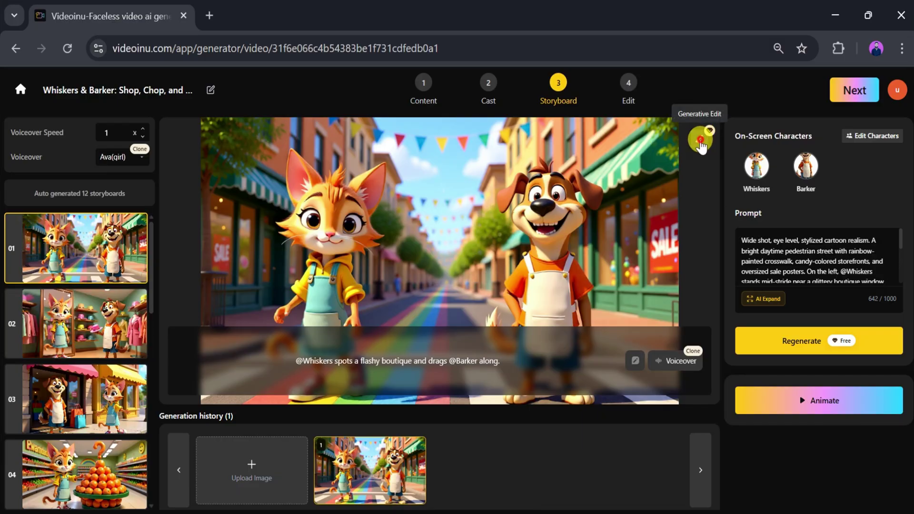
{"action": "left_click", "coordinate": [700, 144]}
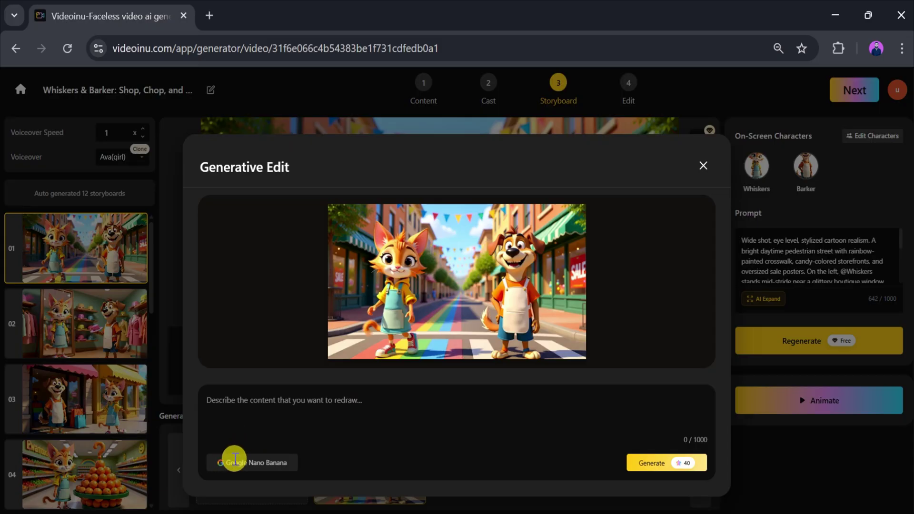
{"action": "left_click", "coordinate": [770, 405]}
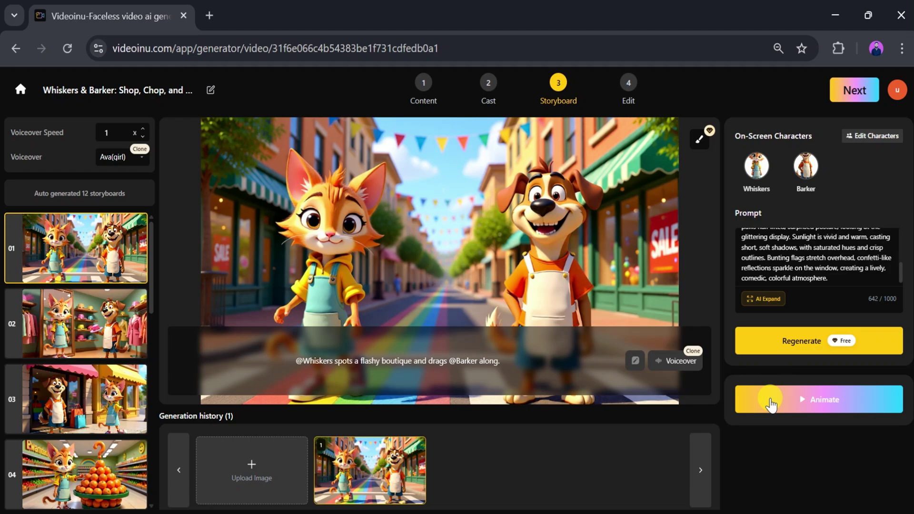
Animate all 12 storyboards at once with the Videoinu V1.0 model.
{"action": "left_click", "coordinate": [771, 403]}
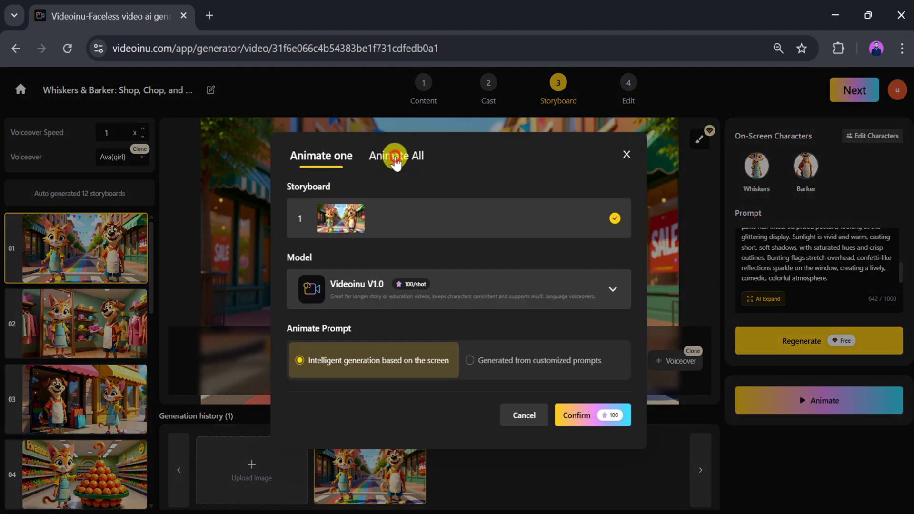
{"action": "left_click", "coordinate": [395, 158]}
{"action": "scroll", "coordinate": [399, 268], "scroll_direction": "down", "scroll_amount": 5}
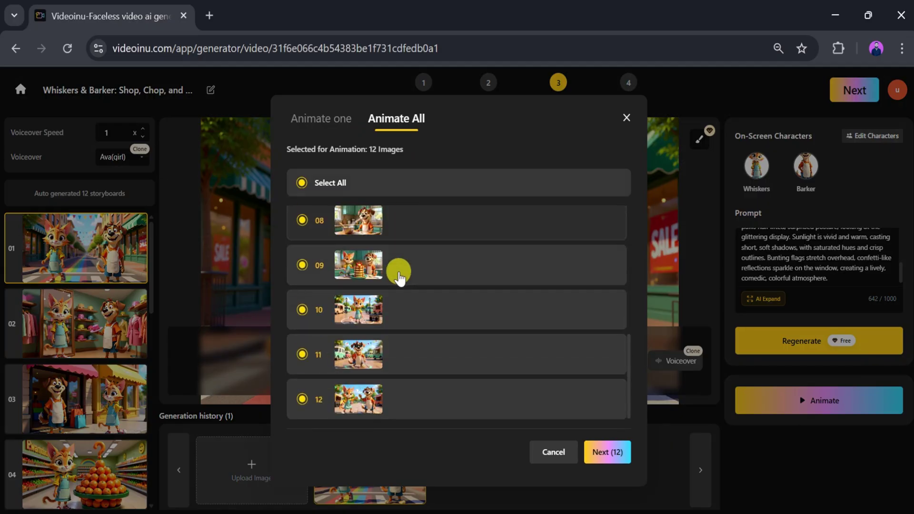
{"action": "left_click", "coordinate": [607, 452]}
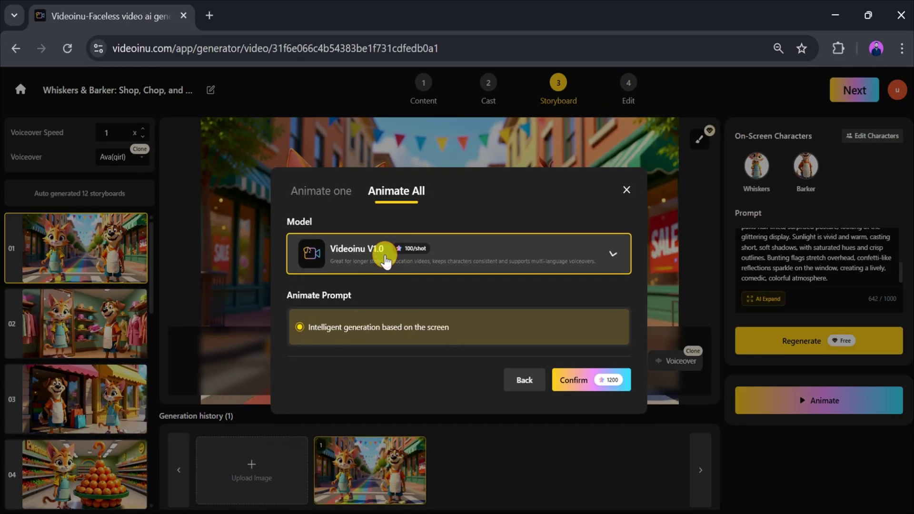
{"action": "left_click", "coordinate": [385, 259]}
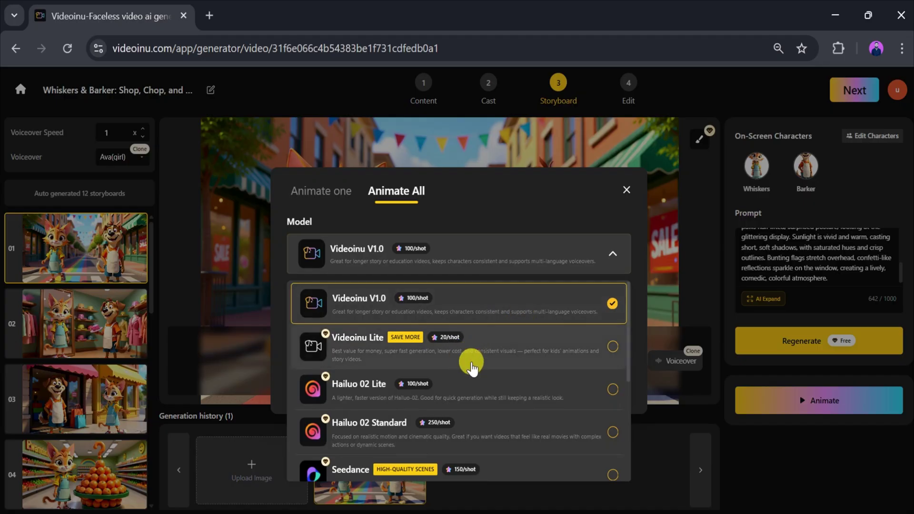
{"action": "scroll", "coordinate": [490, 377], "scroll_direction": "down", "scroll_amount": 1}
{"action": "scroll", "coordinate": [489, 377], "scroll_direction": "down", "scroll_amount": 2}
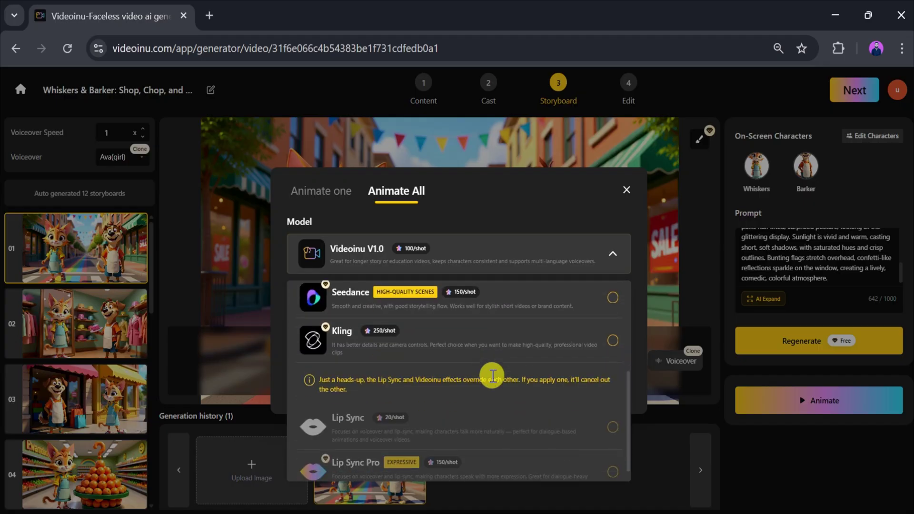
{"action": "scroll", "coordinate": [493, 377], "scroll_direction": "down", "scroll_amount": 1}
{"action": "scroll", "coordinate": [491, 379], "scroll_direction": "up", "scroll_amount": 3}
{"action": "scroll", "coordinate": [491, 379], "scroll_direction": "up", "scroll_amount": 1}
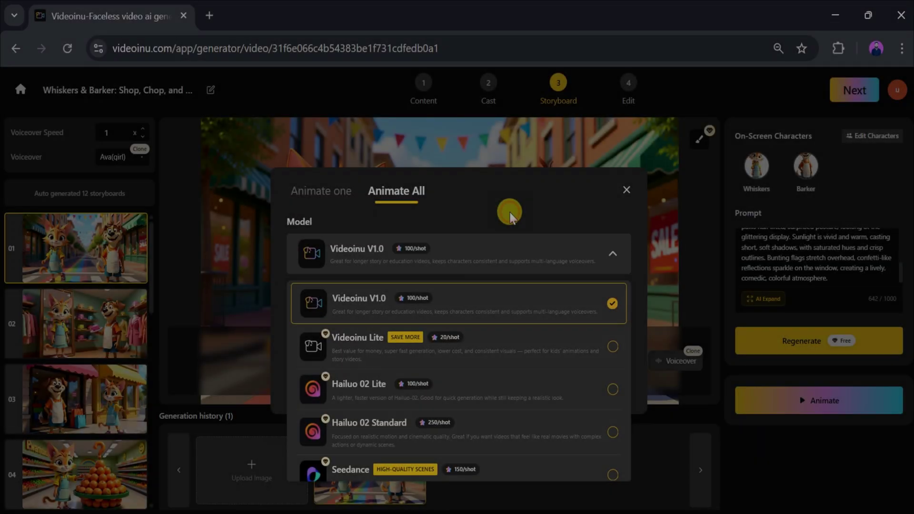
{"action": "left_click", "coordinate": [509, 217]}
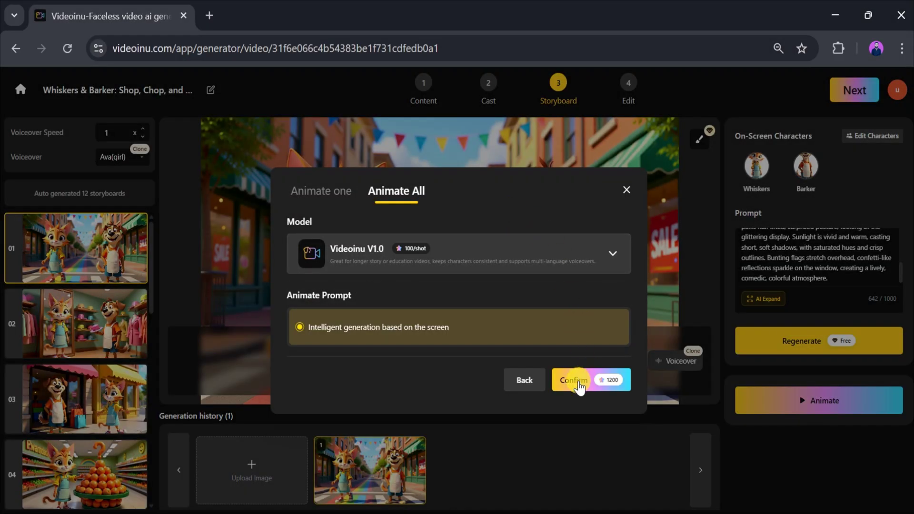
{"action": "left_click", "coordinate": [578, 383]}
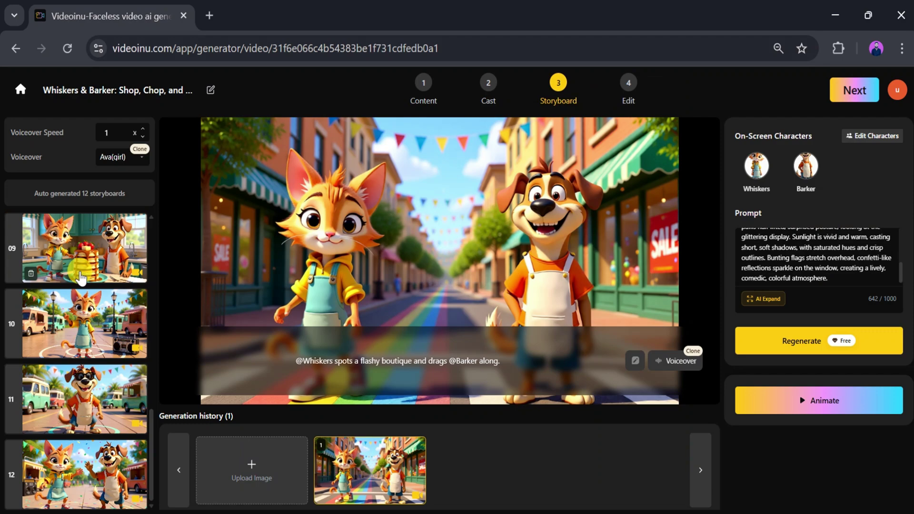
Preview storyboard 01, save the storyboard, choose a background music track, and proceed to generation.
{"action": "left_click", "coordinate": [435, 265]}
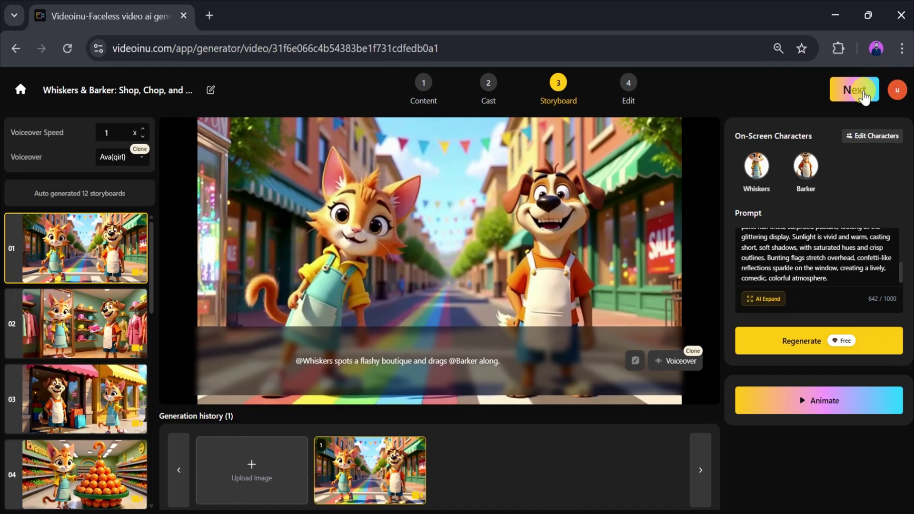
{"action": "left_click", "coordinate": [864, 93]}
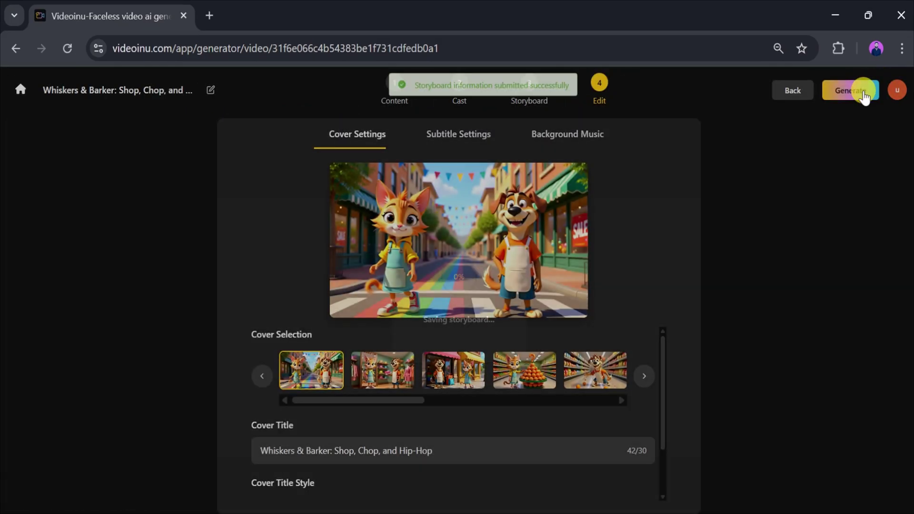
{"action": "left_click", "coordinate": [454, 135]}
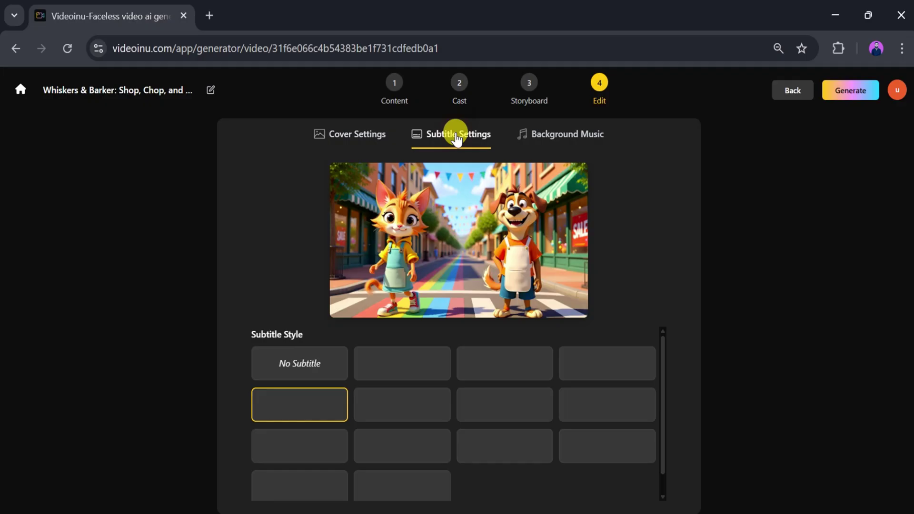
{"action": "left_click", "coordinate": [541, 137]}
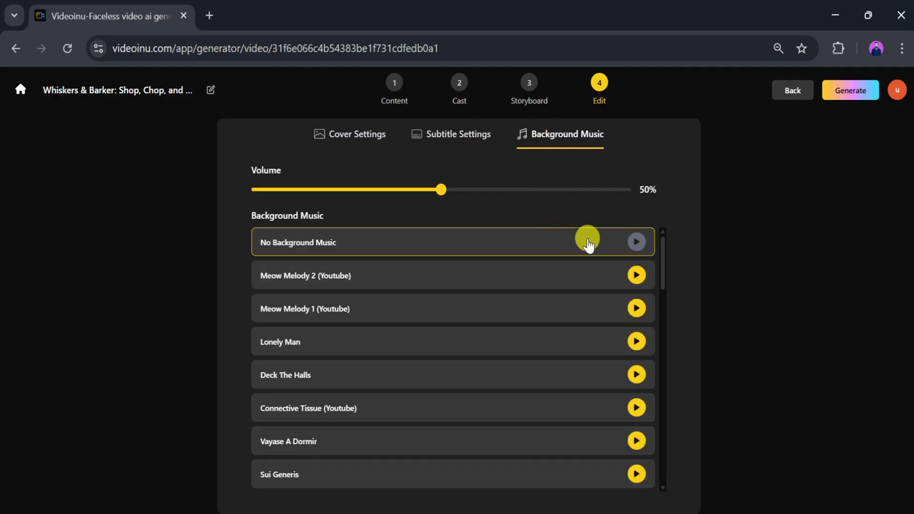
{"action": "scroll", "coordinate": [639, 317], "scroll_direction": "down", "scroll_amount": 3}
{"action": "left_click", "coordinate": [635, 312]}
{"action": "left_click", "coordinate": [351, 132]}
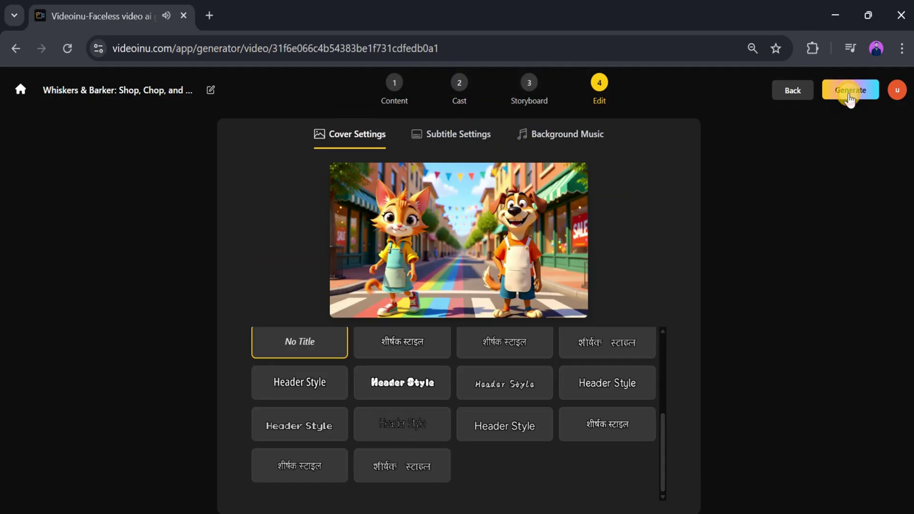
{"action": "left_click", "coordinate": [850, 92]}
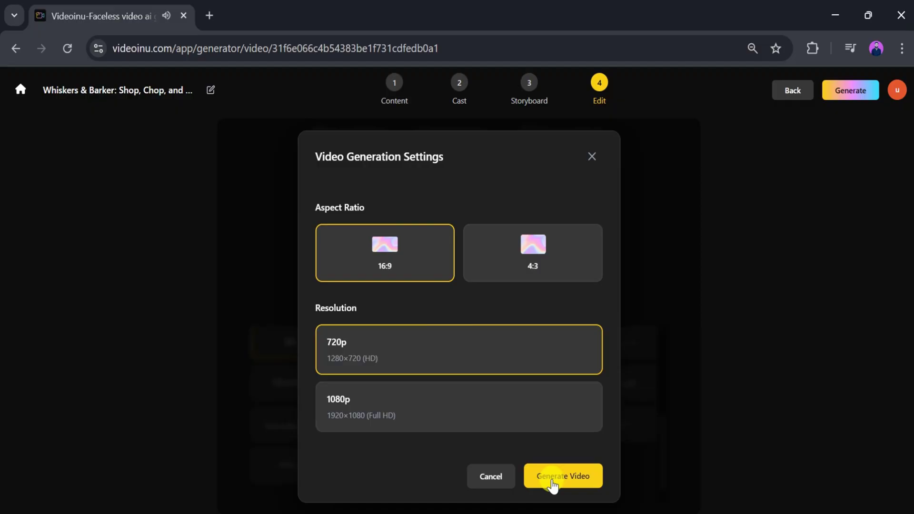
Generate the 16:9, 720p video and download the 11.5 MB MP4.
{"action": "left_click", "coordinate": [554, 485]}
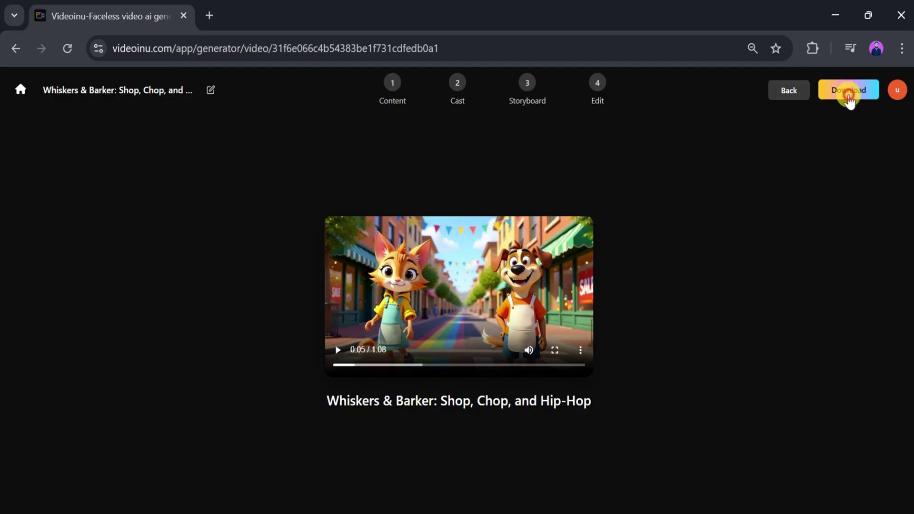
{"action": "left_click", "coordinate": [849, 91]}
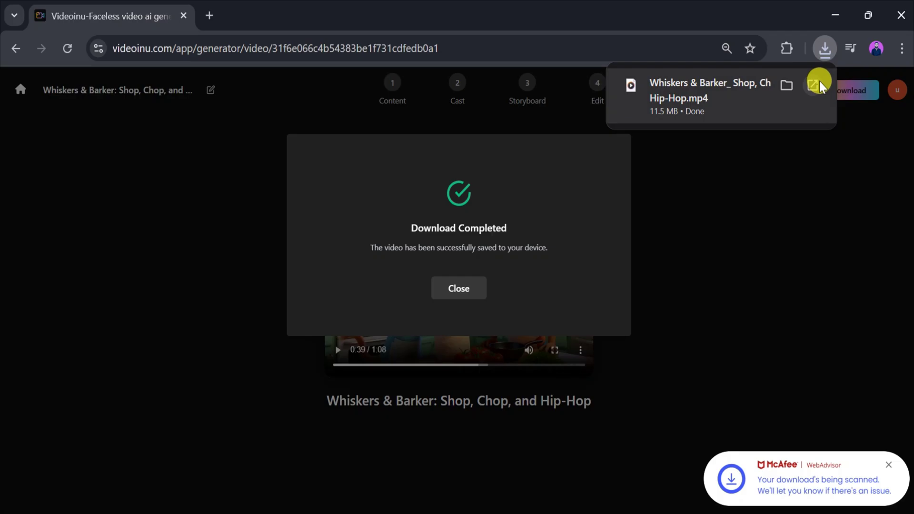
Open the downloaded Whiskers & Barker MP4 to play it in Media Player.
{"action": "left_click", "coordinate": [814, 86]}
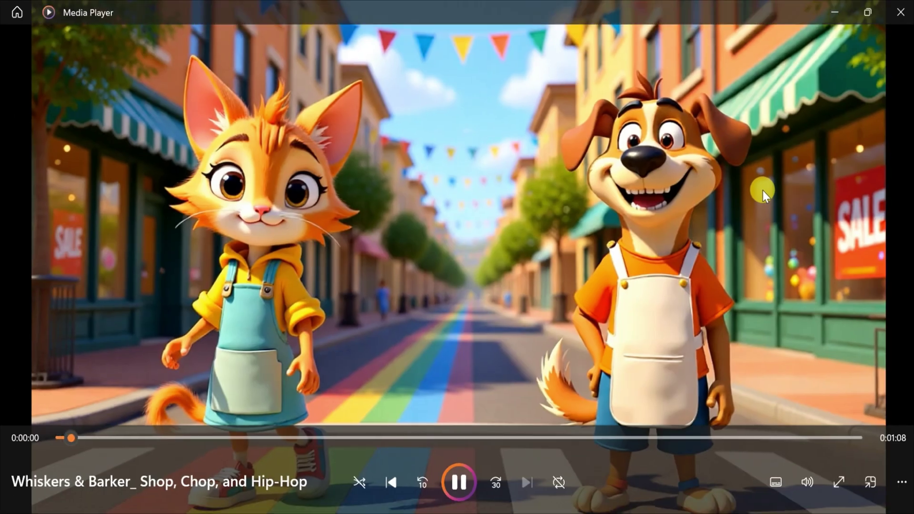